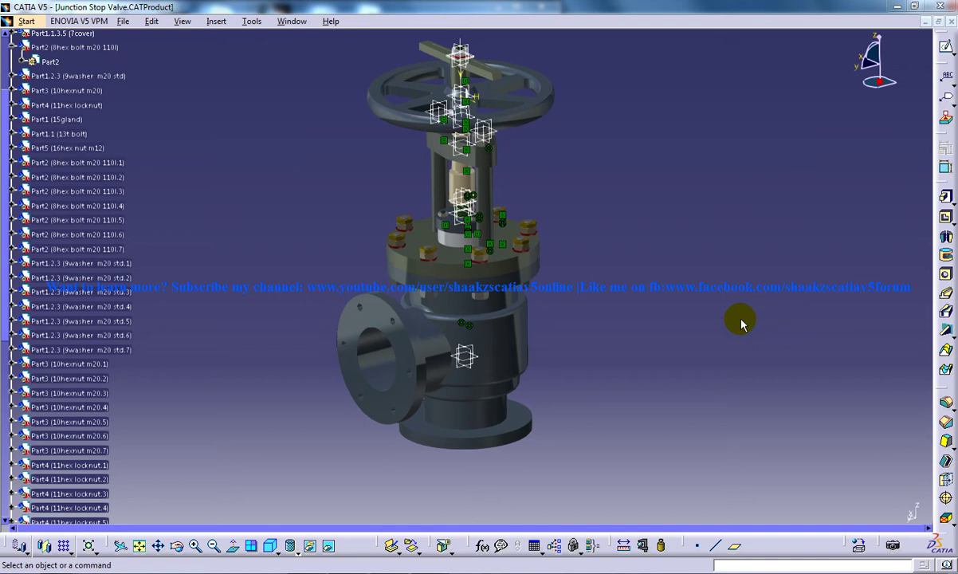
- Orbit and zoom the valve to inspect the bonnet and cover flanges, then the whole valve with handwheel
{"action": "middle_click_drag", "start_coordinate": [706, 272], "coordinate": [599, 197]}
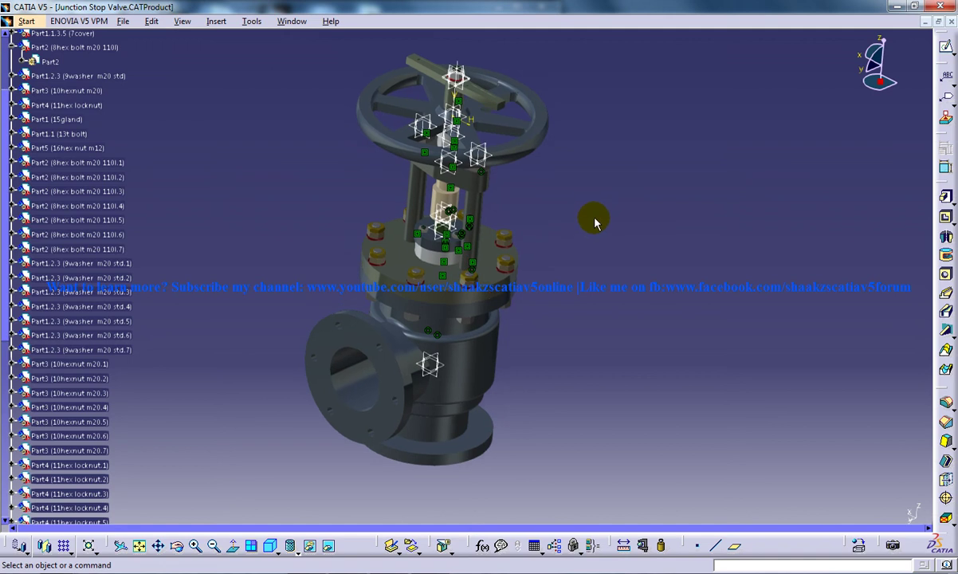
{"action": "middle_click_drag", "start_coordinate": [594, 222], "coordinate": [601, 203]}
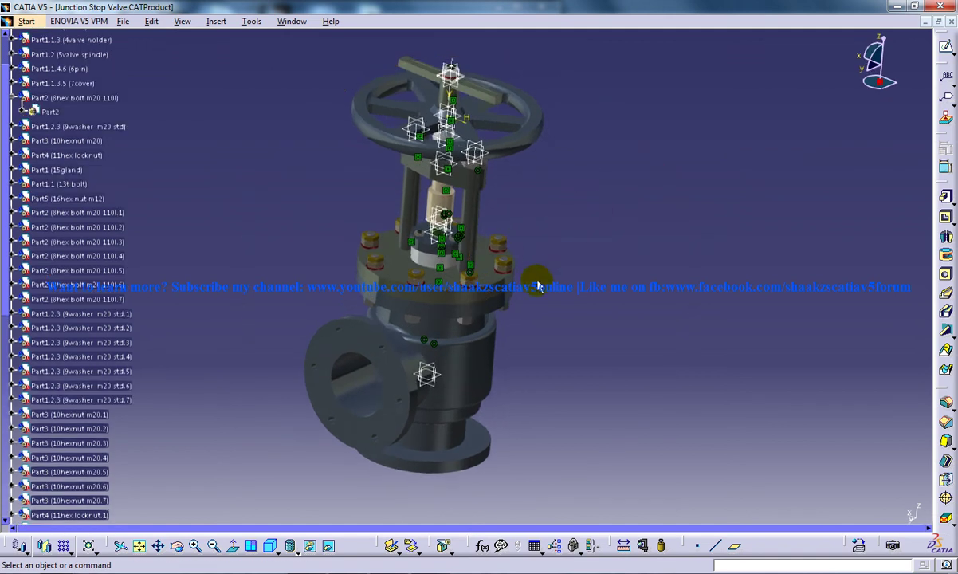
{"action": "middle_click_drag", "start_coordinate": [539, 285], "coordinate": [539, 259]}
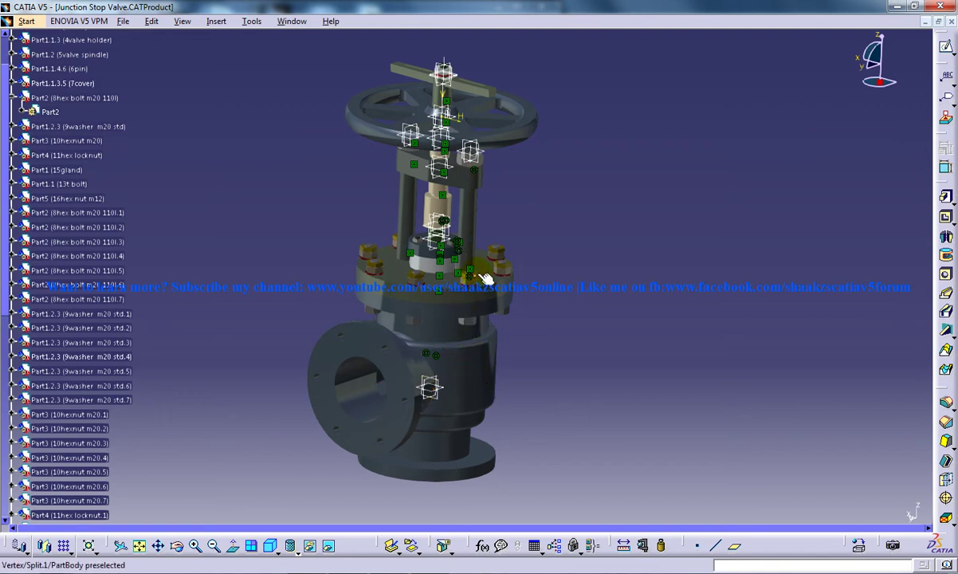
{"action": "middle_click_drag", "start_coordinate": [488, 274], "coordinate": [488, 167], "text": "ctrl"}
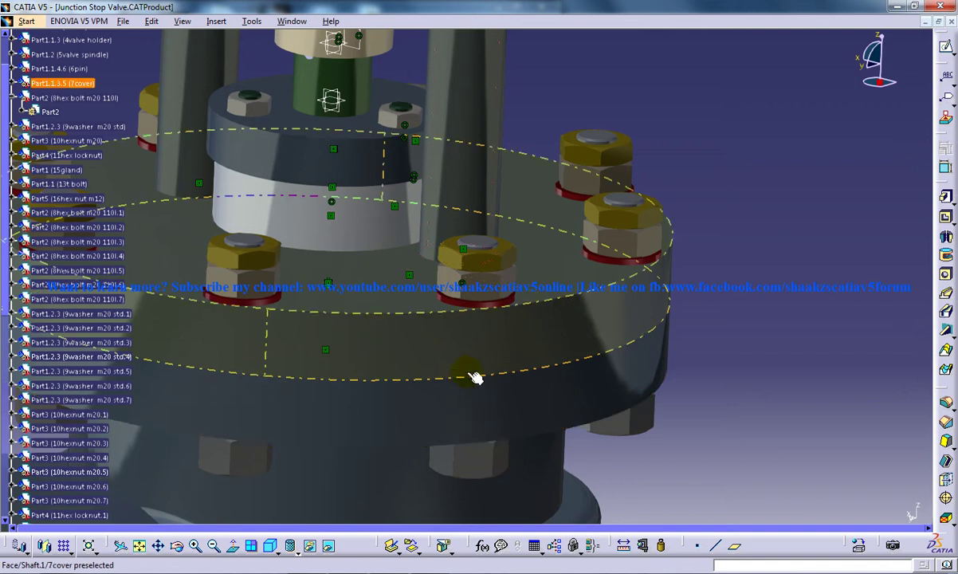
{"action": "middle_click_drag", "start_coordinate": [472, 375], "coordinate": [335, 340], "text": "ctrl"}
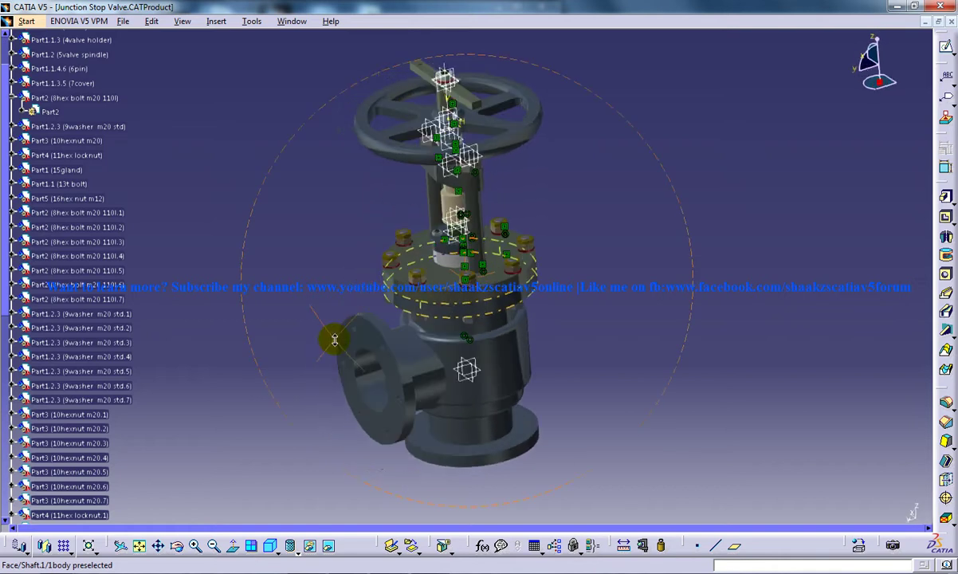
{"action": "middle_click_drag", "start_coordinate": [452, 359], "coordinate": [488, 267]}
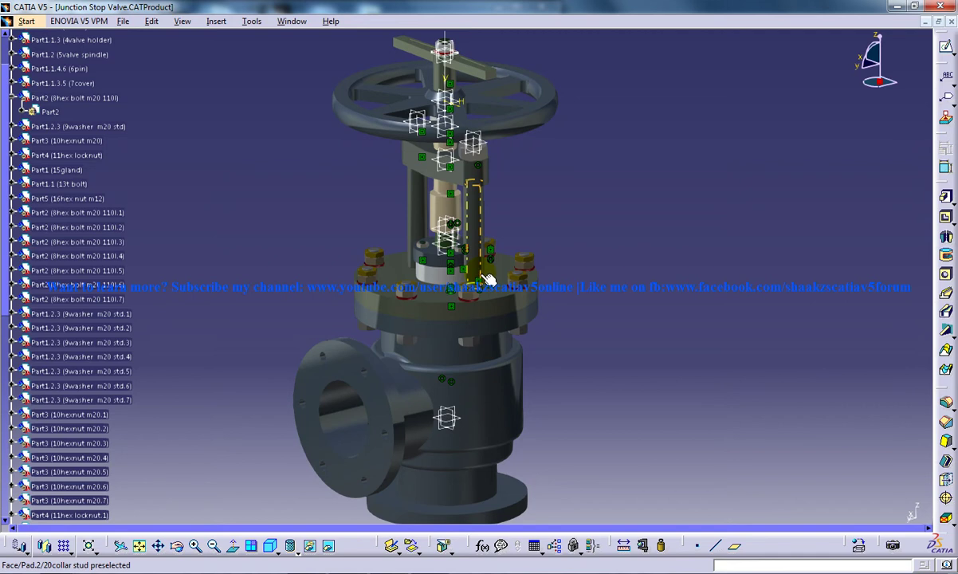
{"action": "middle_click_drag", "start_coordinate": [532, 306], "coordinate": [398, 274]}
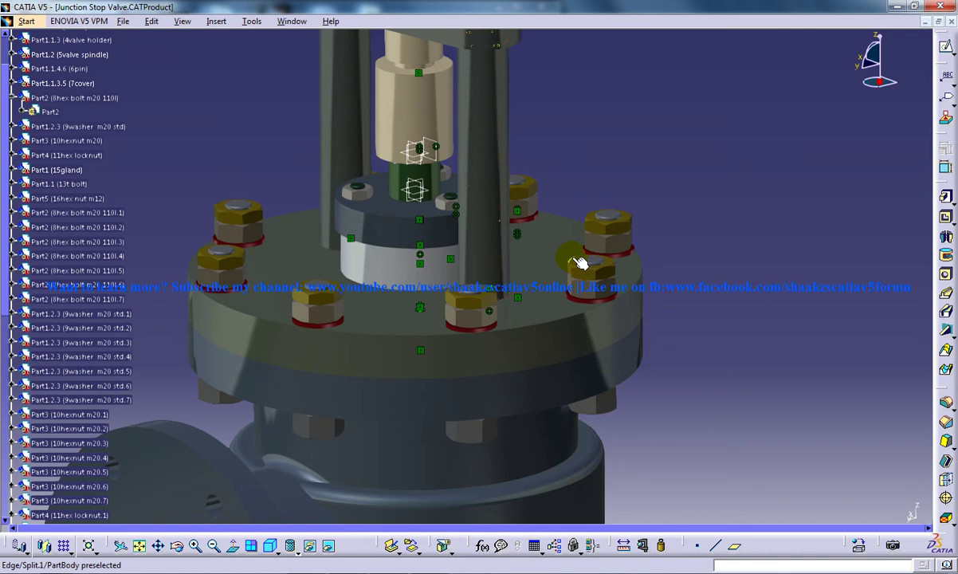
{"action": "middle_click_drag", "start_coordinate": [581, 264], "coordinate": [583, 291]}
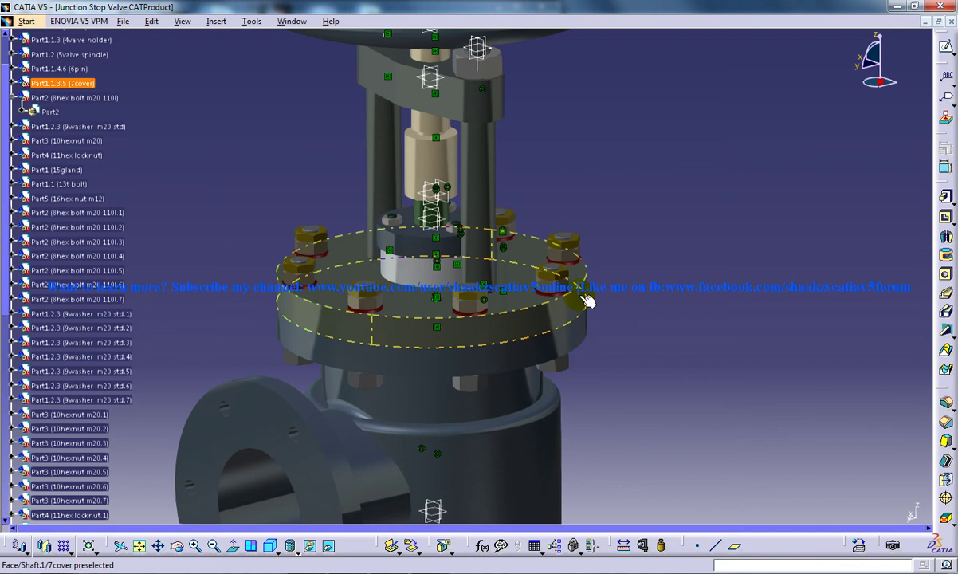
{"action": "middle_click_drag", "start_coordinate": [588, 295], "coordinate": [413, 329]}
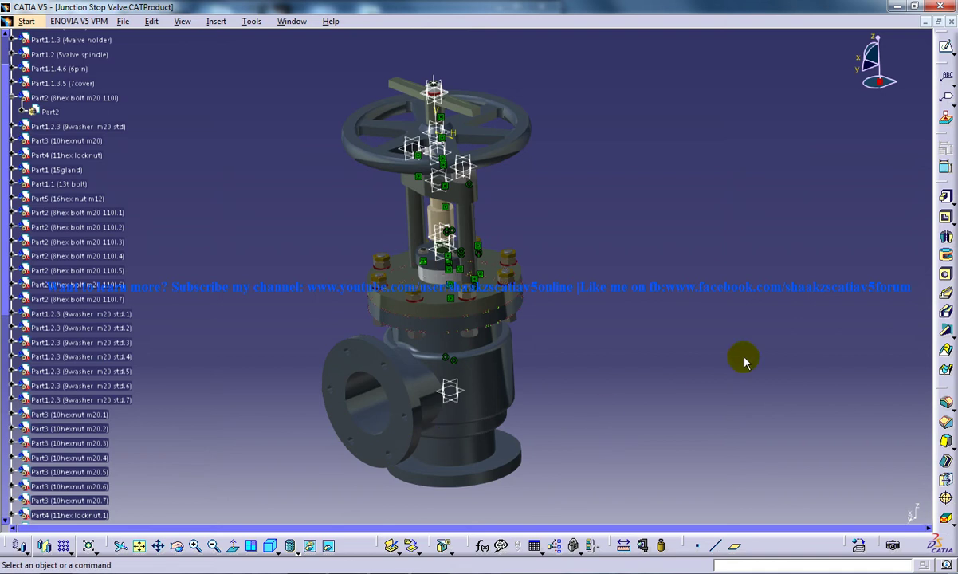
- Select Product1 and switch to the Assembly Design workbench
{"action": "scroll", "coordinate": [119, 104], "scroll_direction": "up", "scroll_amount": 5}
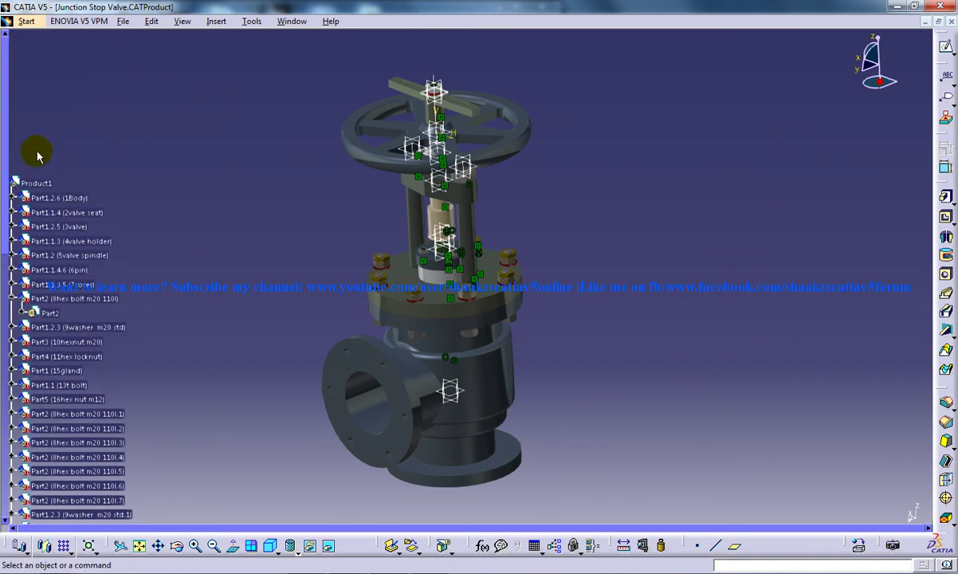
{"action": "left_click", "coordinate": [36, 183]}
{"action": "scroll", "coordinate": [150, 172], "scroll_direction": "down", "scroll_amount": 5}
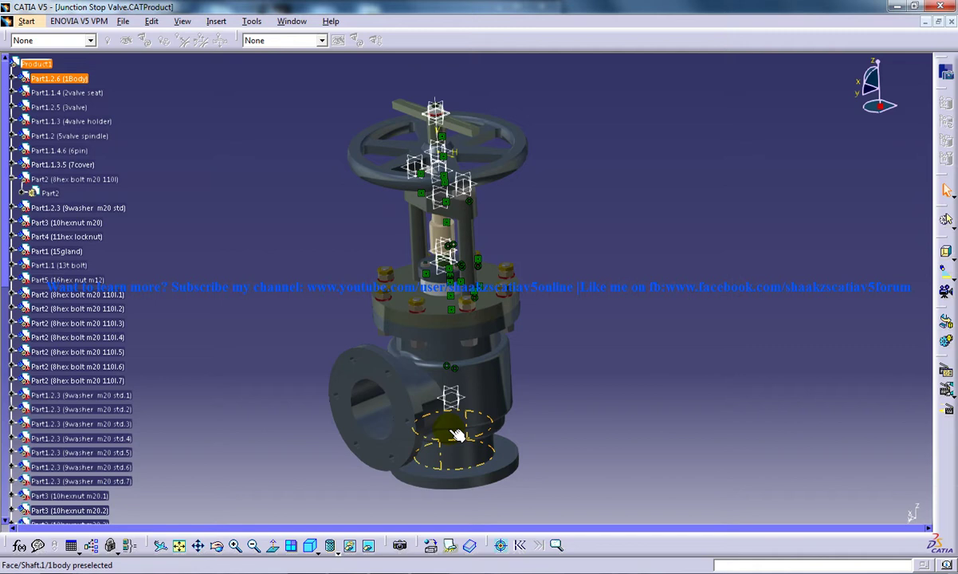
{"action": "left_click", "coordinate": [24, 22]}
{"action": "mouse_move", "coordinate": [72, 53]}
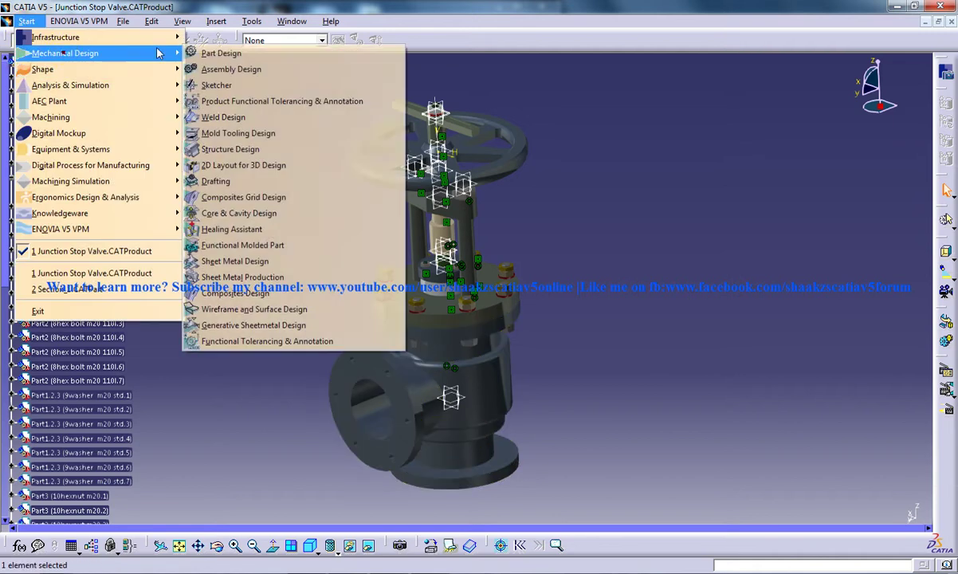
{"action": "left_click", "coordinate": [231, 69]}
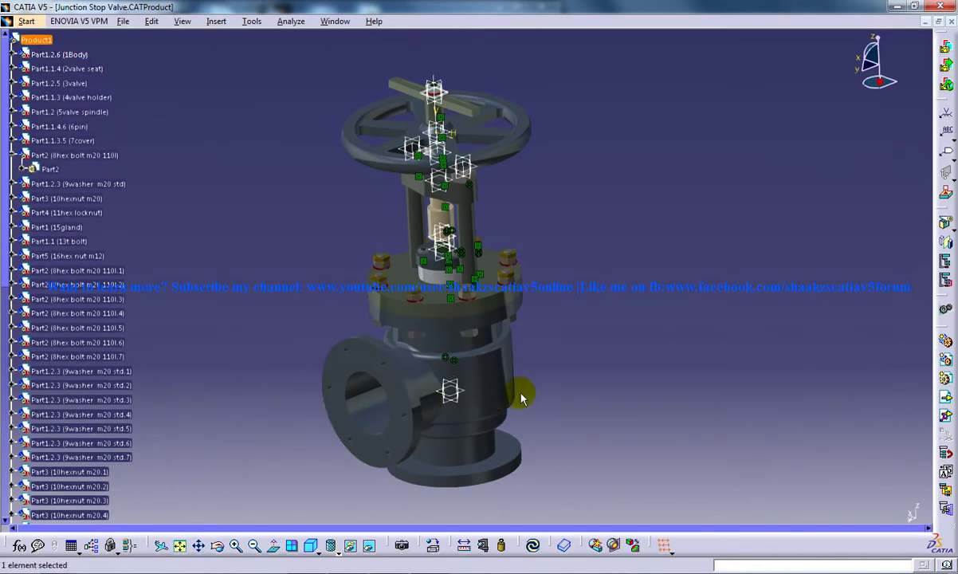
- Create Section.2 as a section box around the maximized valve with Volume Cut enabled
{"action": "left_click", "coordinate": [614, 545]}
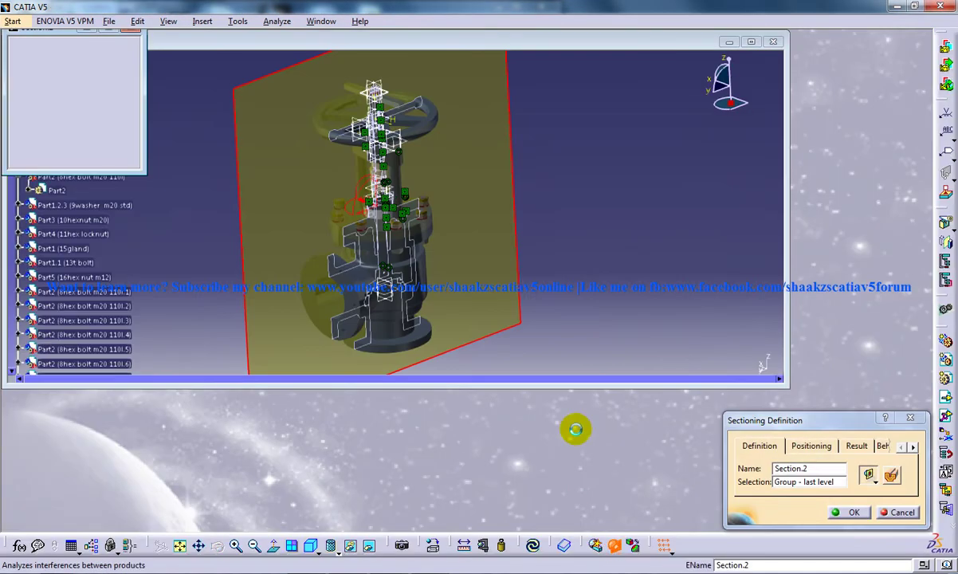
{"action": "left_click", "coordinate": [551, 40]}
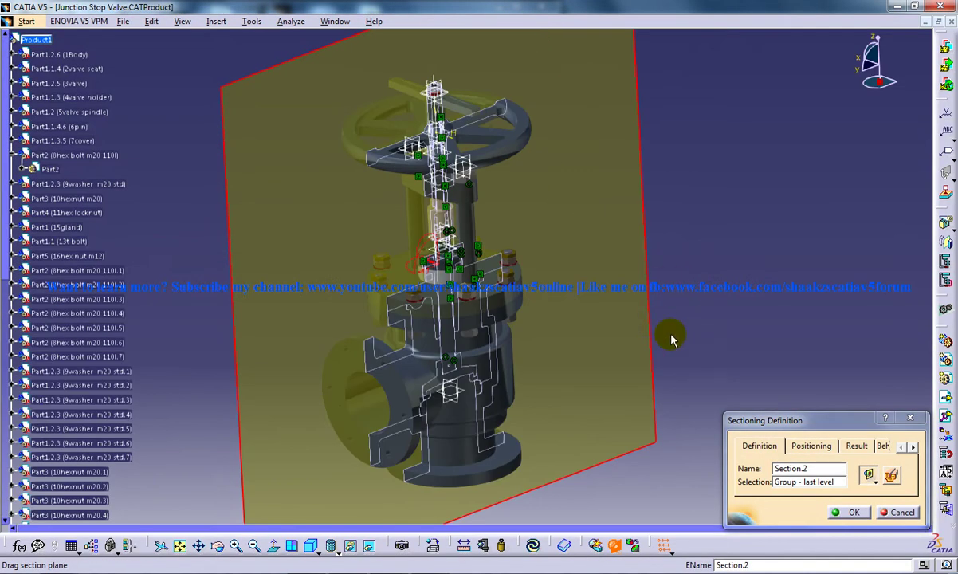
{"action": "middle_click_drag", "start_coordinate": [485, 222], "coordinate": [510, 213]}
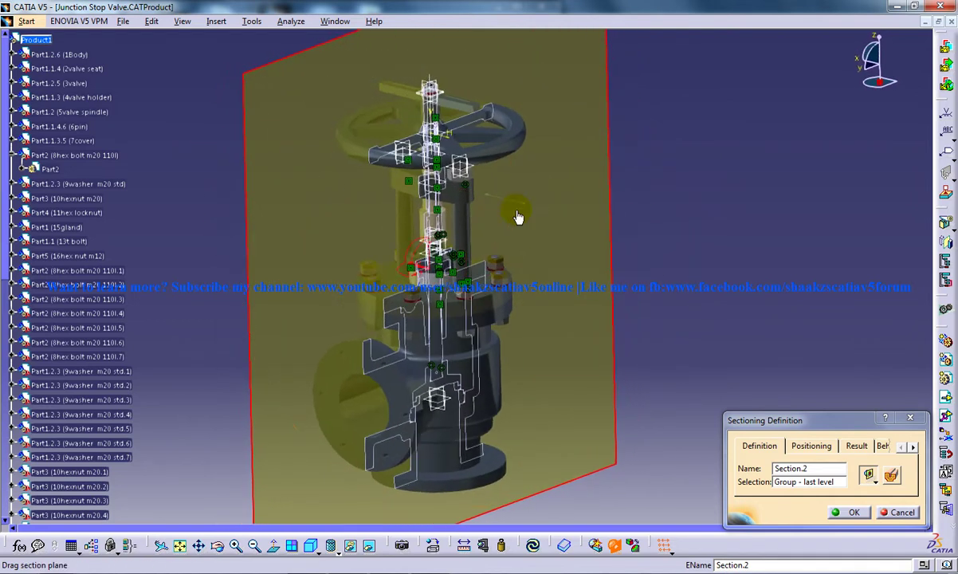
{"action": "left_click", "coordinate": [874, 481]}
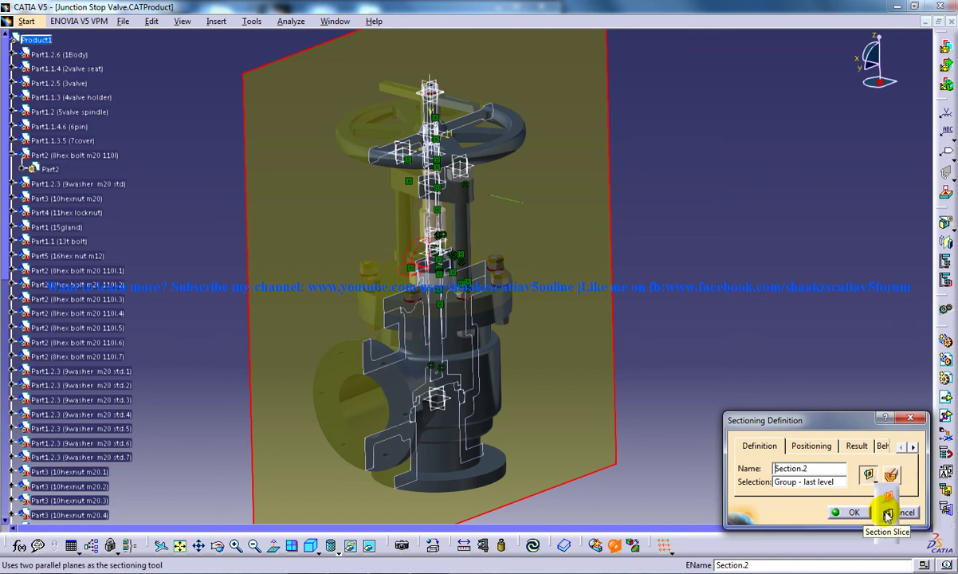
{"action": "left_click", "coordinate": [887, 517]}
{"action": "left_click_drag", "start_coordinate": [496, 368], "coordinate": [438, 316]}
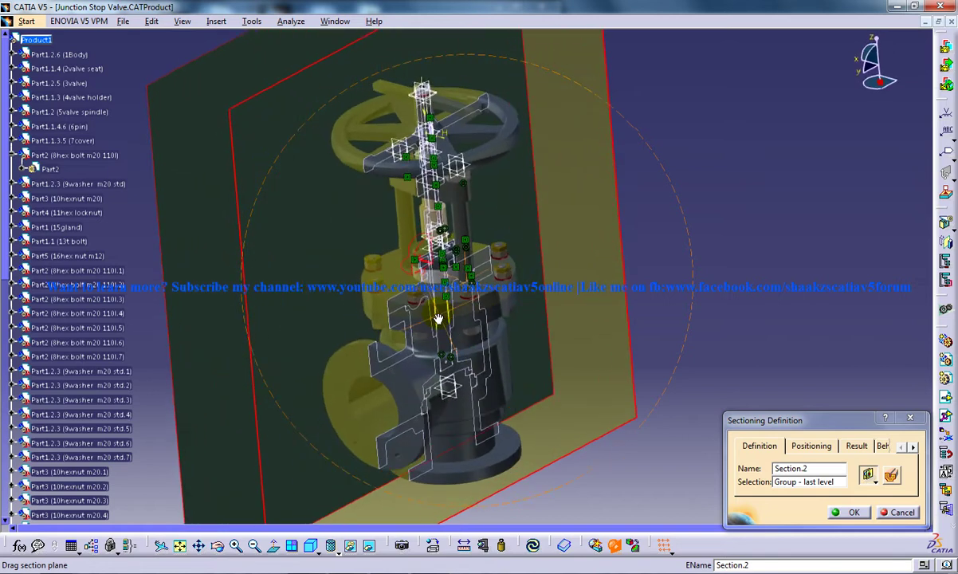
{"action": "left_click", "coordinate": [874, 481]}
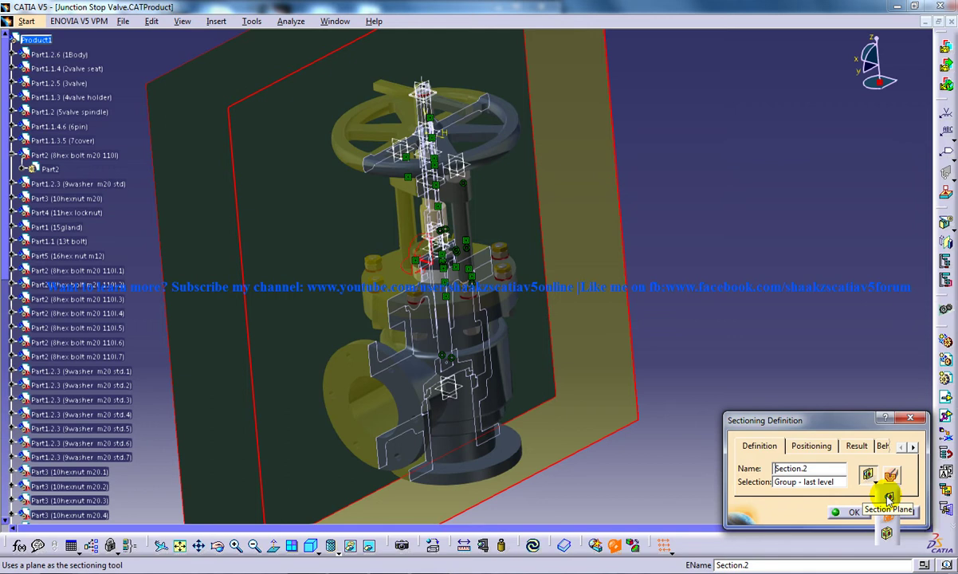
{"action": "left_click", "coordinate": [887, 494]}
{"action": "left_click", "coordinate": [891, 475]}
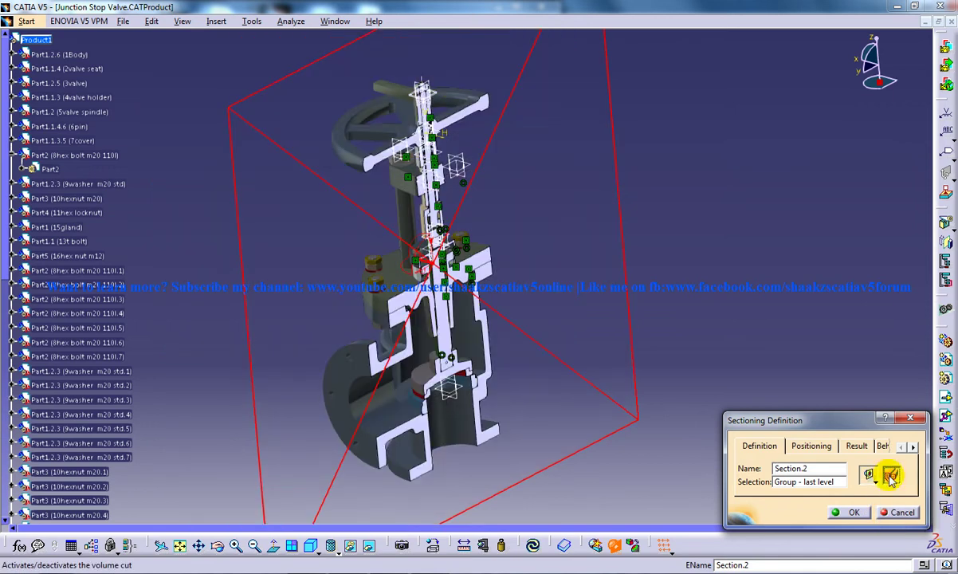
{"action": "left_click_drag", "start_coordinate": [423, 279], "coordinate": [447, 263]}
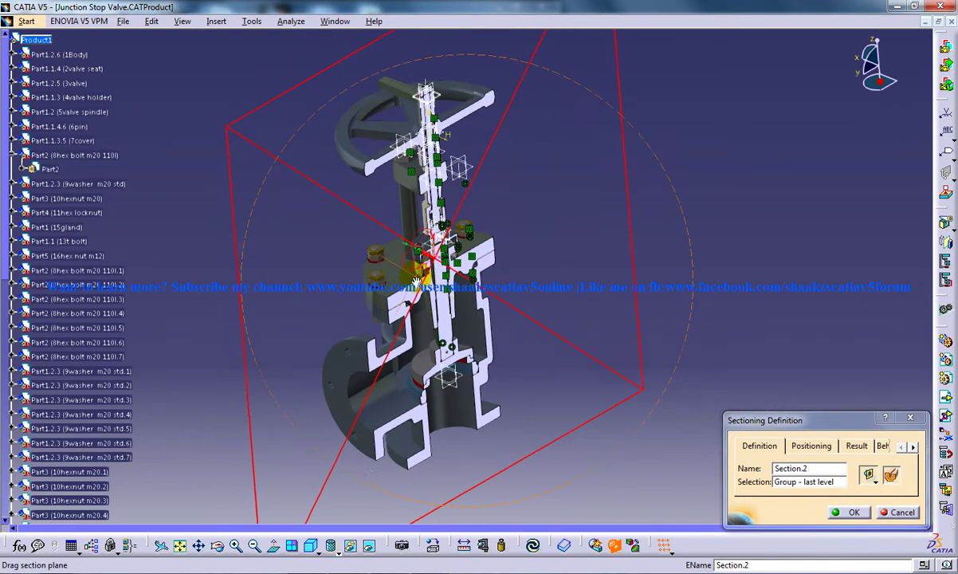
- Confirm Section.2 and rotate the half-cut valve to inspect its interior
{"action": "left_click", "coordinate": [852, 513]}
{"action": "middle_click_drag", "start_coordinate": [595, 438], "coordinate": [522, 182]}
{"action": "middle_click_drag", "start_coordinate": [526, 241], "coordinate": [570, 347]}
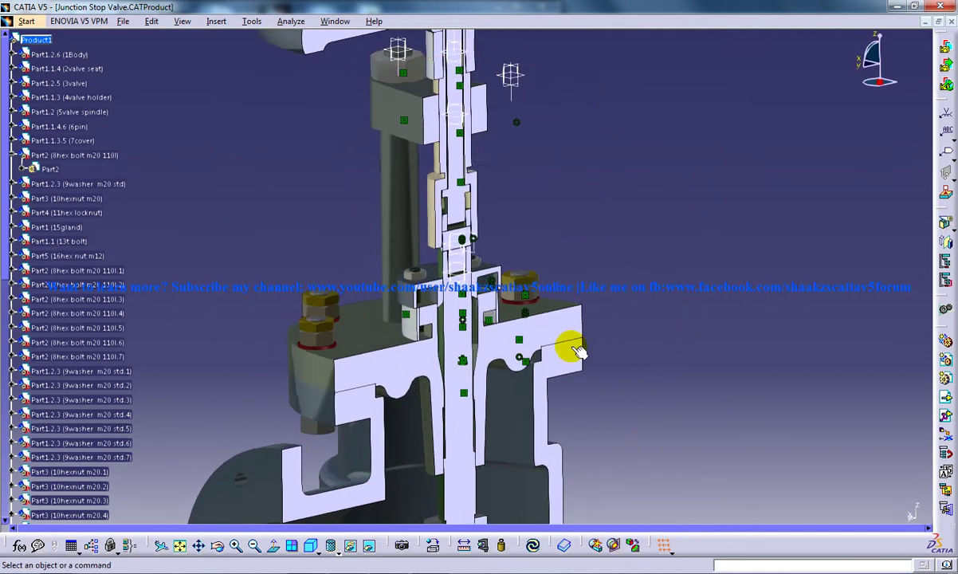
{"action": "middle_click_drag", "start_coordinate": [625, 269], "coordinate": [624, 300]}
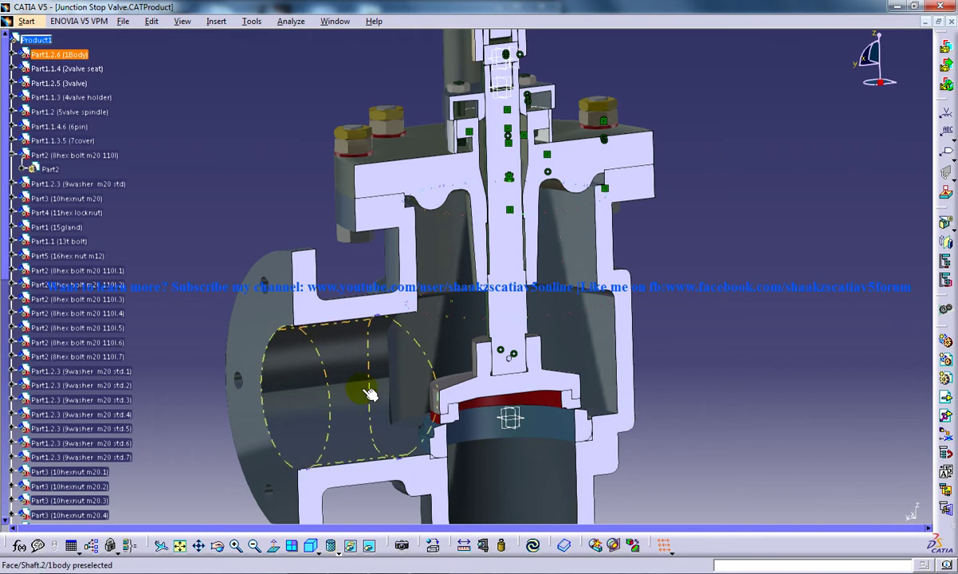
{"action": "middle_click_drag", "start_coordinate": [363, 392], "coordinate": [441, 305]}
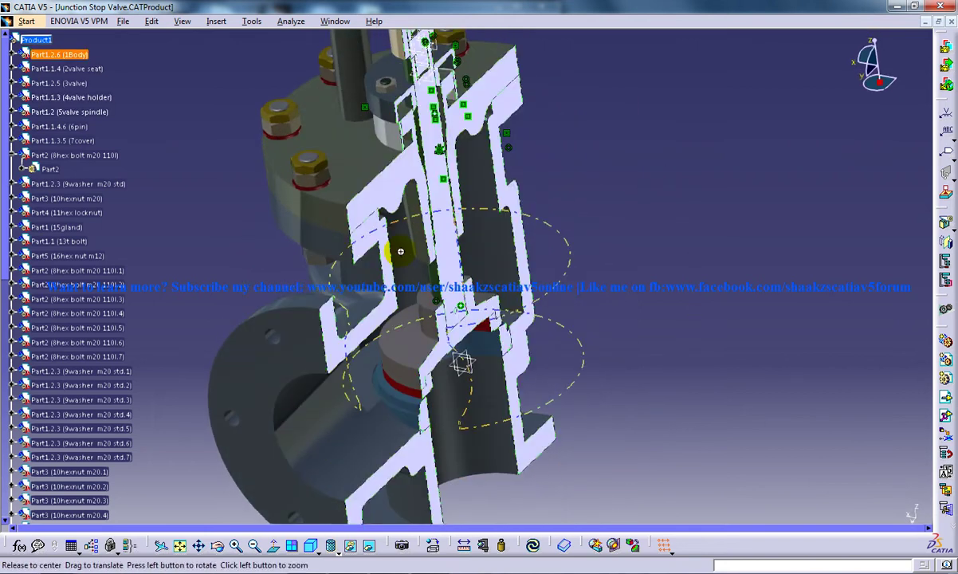
{"action": "middle_click_drag", "start_coordinate": [400, 251], "coordinate": [405, 250]}
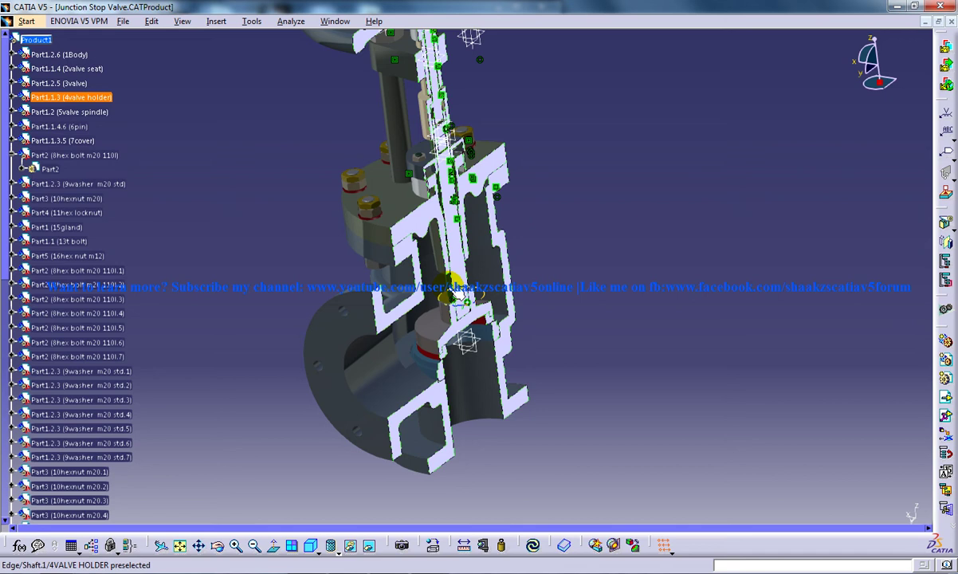
- Orbit the sectioned valve further to view the cut faces and gland area
{"action": "middle_click_drag", "start_coordinate": [454, 297], "coordinate": [478, 295]}
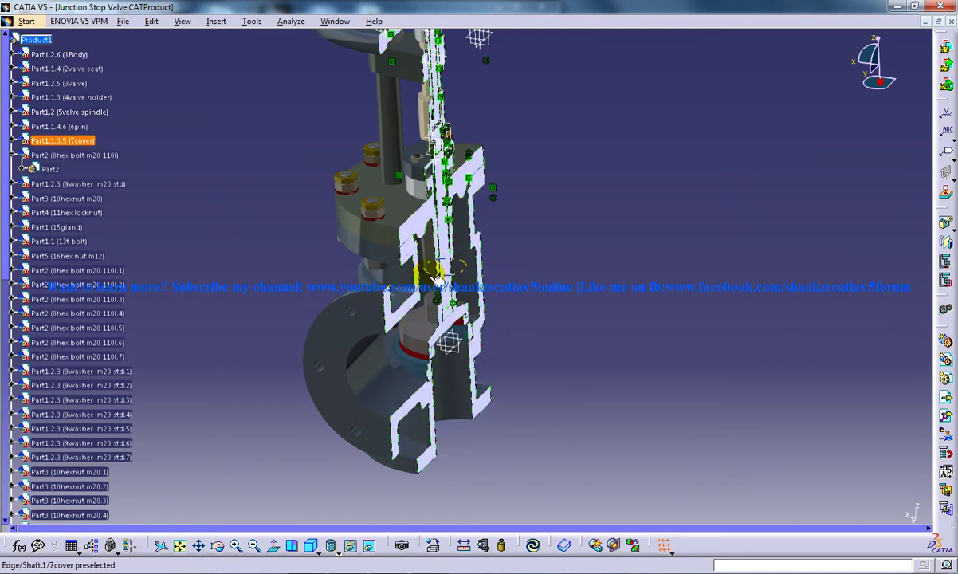
{"action": "middle_click_drag", "start_coordinate": [428, 265], "coordinate": [449, 322]}
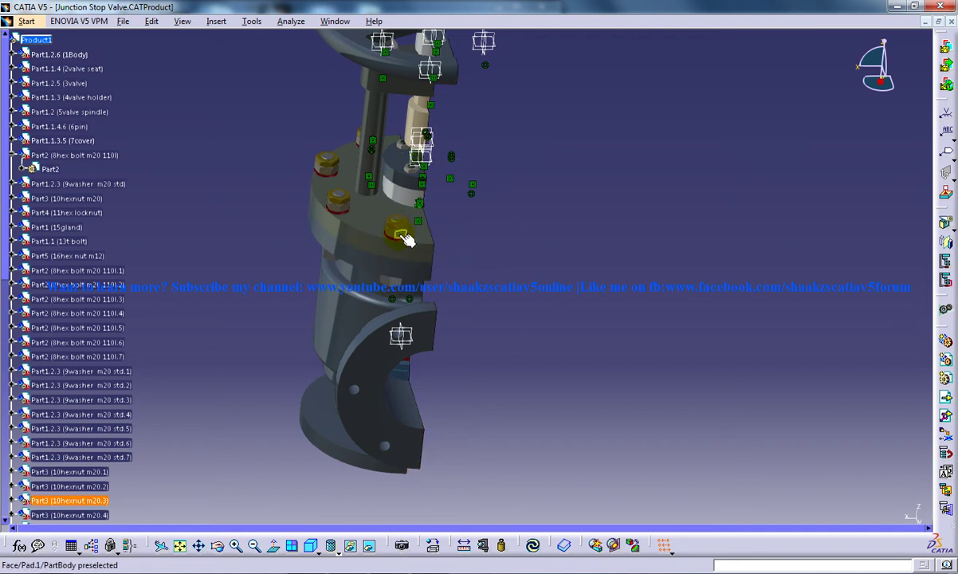
{"action": "middle_click_drag", "start_coordinate": [405, 239], "coordinate": [381, 231]}
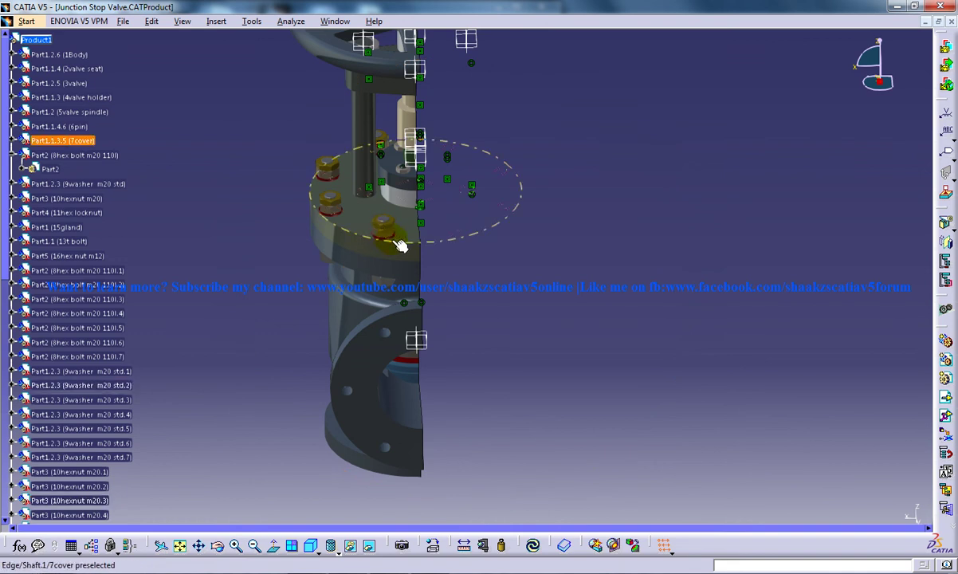
{"action": "middle_click_drag", "start_coordinate": [546, 268], "coordinate": [490, 251]}
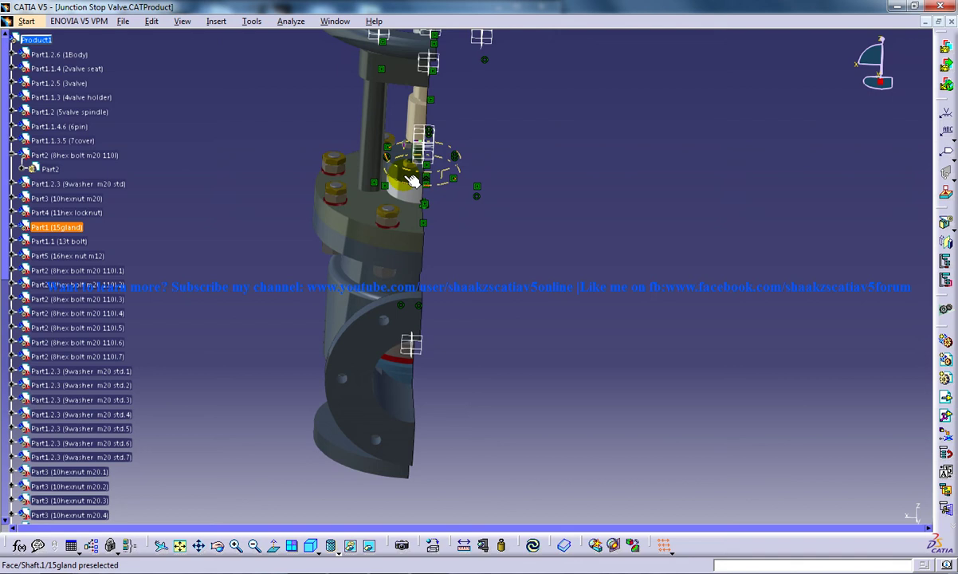
{"action": "middle_click_drag", "start_coordinate": [515, 224], "coordinate": [558, 239]}
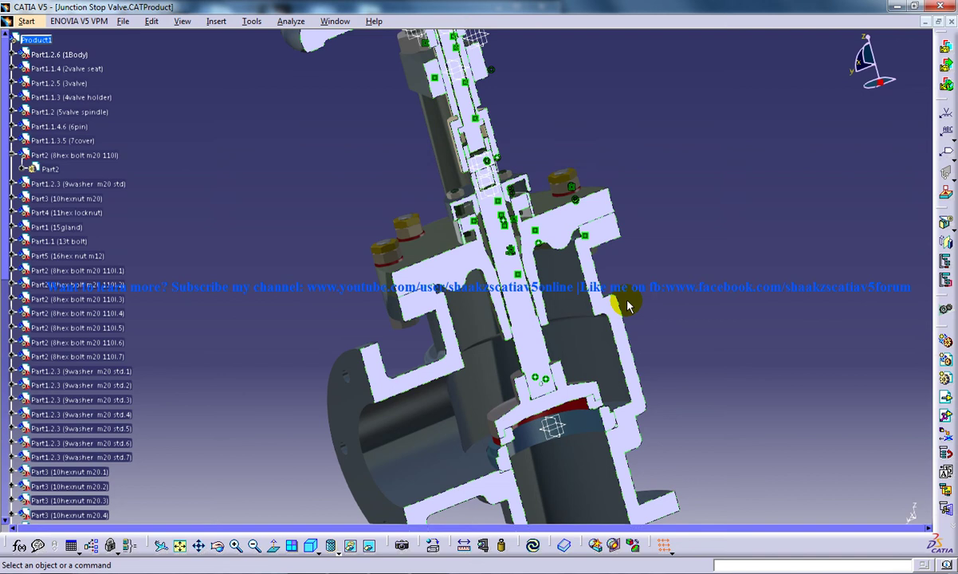
- Zoom toward the bonnet, turn the cut face to the viewer and stand the valve upright
{"action": "middle_click_drag", "start_coordinate": [626, 306], "coordinate": [515, 235]}
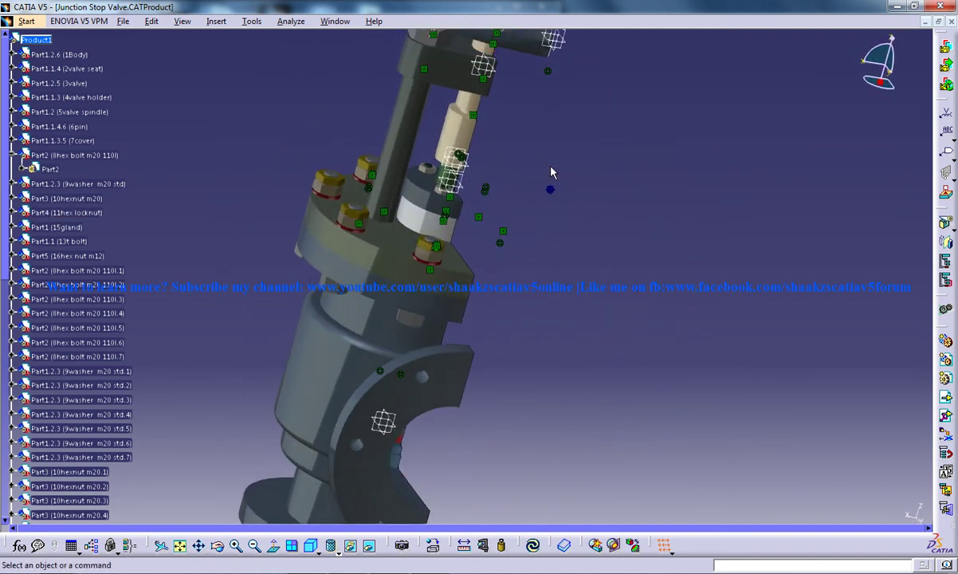
{"action": "middle_click_drag", "start_coordinate": [550, 172], "coordinate": [392, 242]}
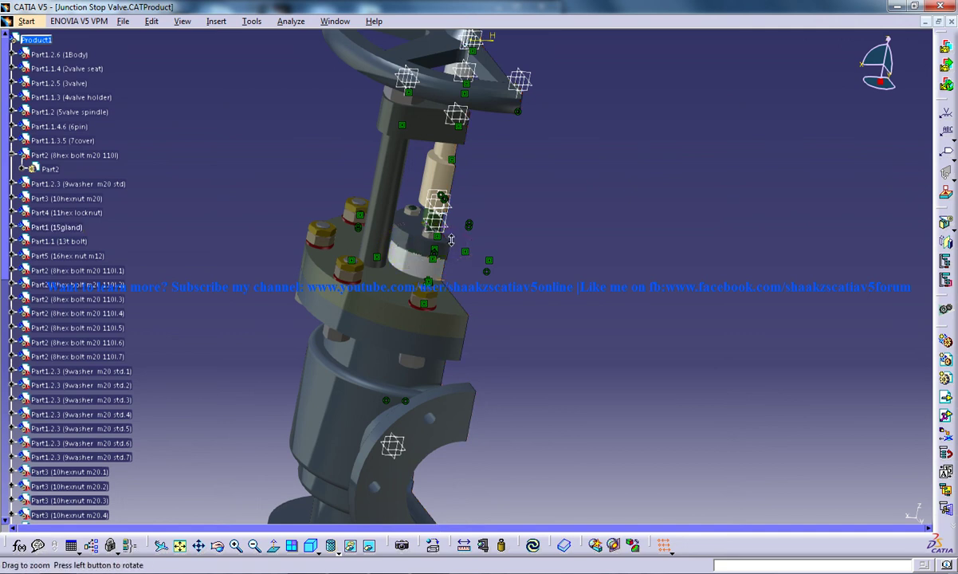
{"action": "middle_click_drag", "start_coordinate": [451, 240], "coordinate": [437, 204]}
{"action": "middle_click_drag", "start_coordinate": [414, 239], "coordinate": [391, 253]}
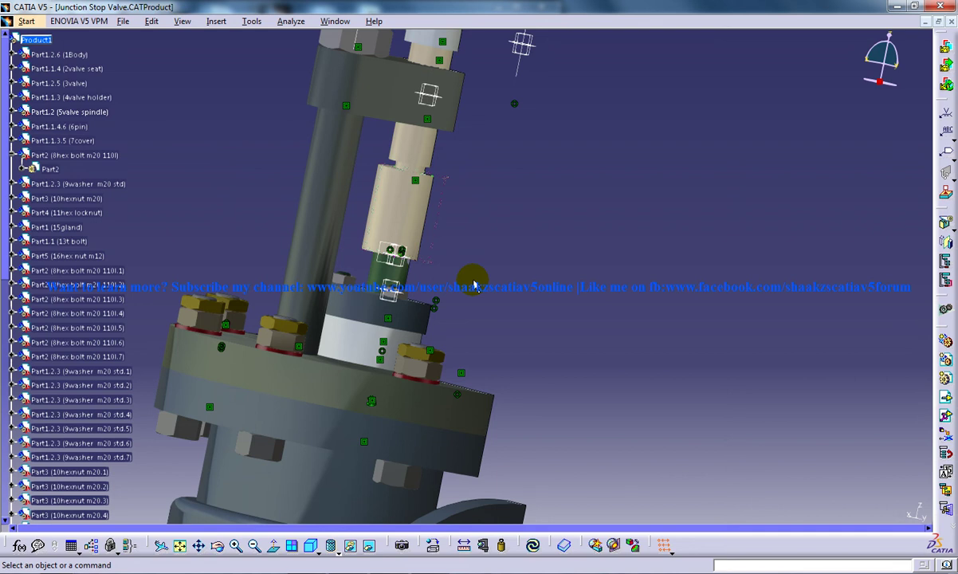
{"action": "middle_click_drag", "start_coordinate": [473, 286], "coordinate": [364, 325]}
{"action": "middle_click_drag", "start_coordinate": [606, 299], "coordinate": [397, 260]}
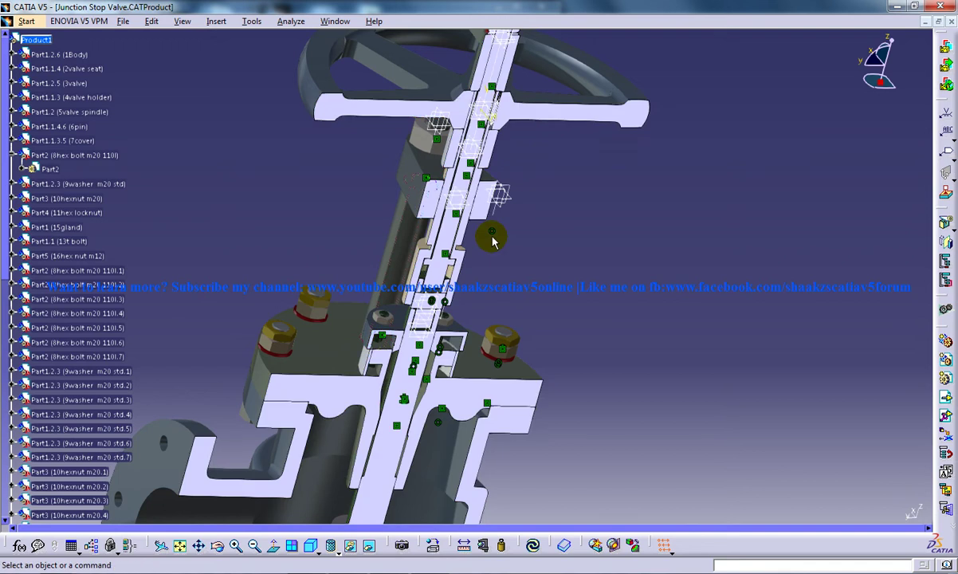
- Tilt the cut valve to view the spindle and bridge, then the hand wheel from above
{"action": "middle_click_drag", "start_coordinate": [492, 241], "coordinate": [453, 226]}
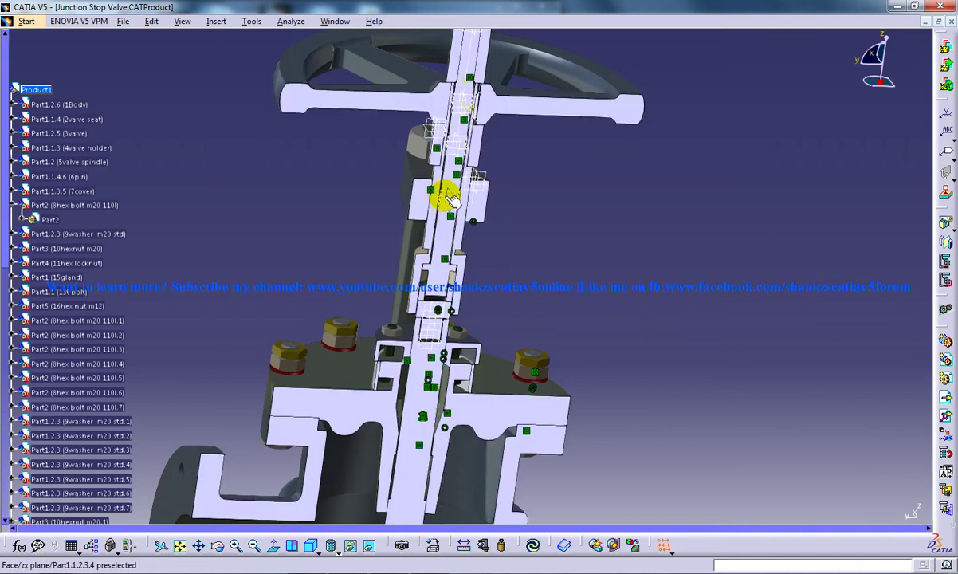
{"action": "middle_click_drag", "start_coordinate": [442, 191], "coordinate": [607, 249]}
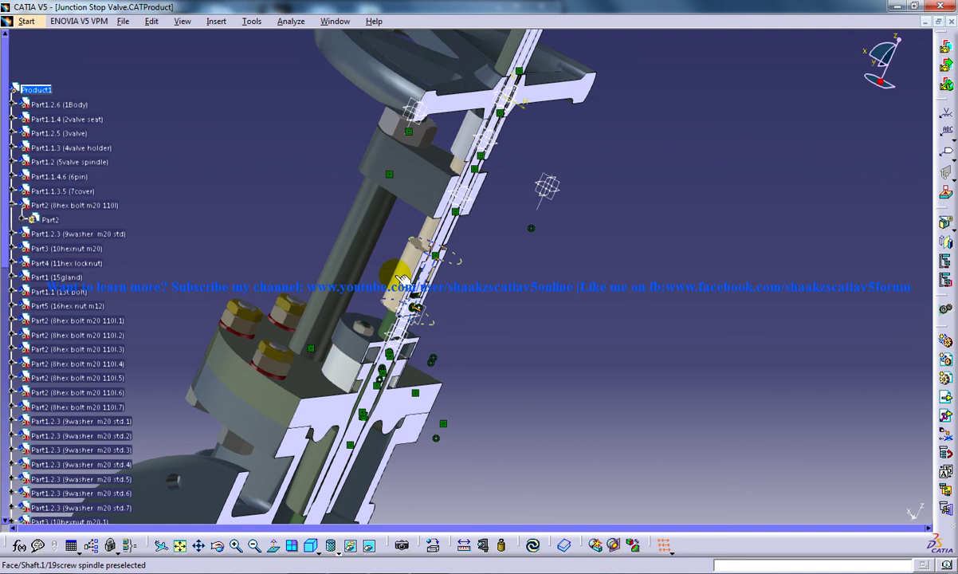
{"action": "middle_click_drag", "start_coordinate": [477, 266], "coordinate": [375, 232]}
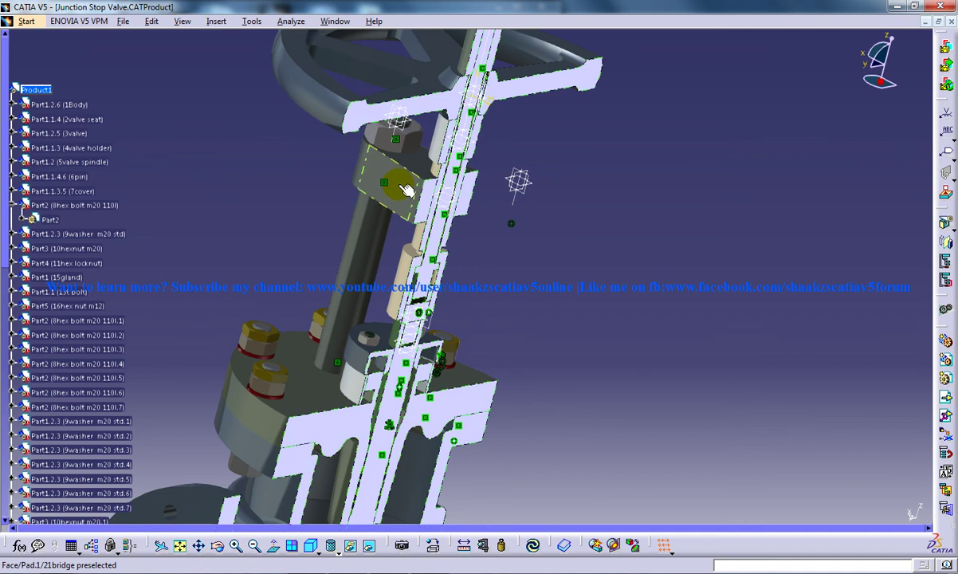
{"action": "middle_click_drag", "start_coordinate": [403, 190], "coordinate": [413, 234]}
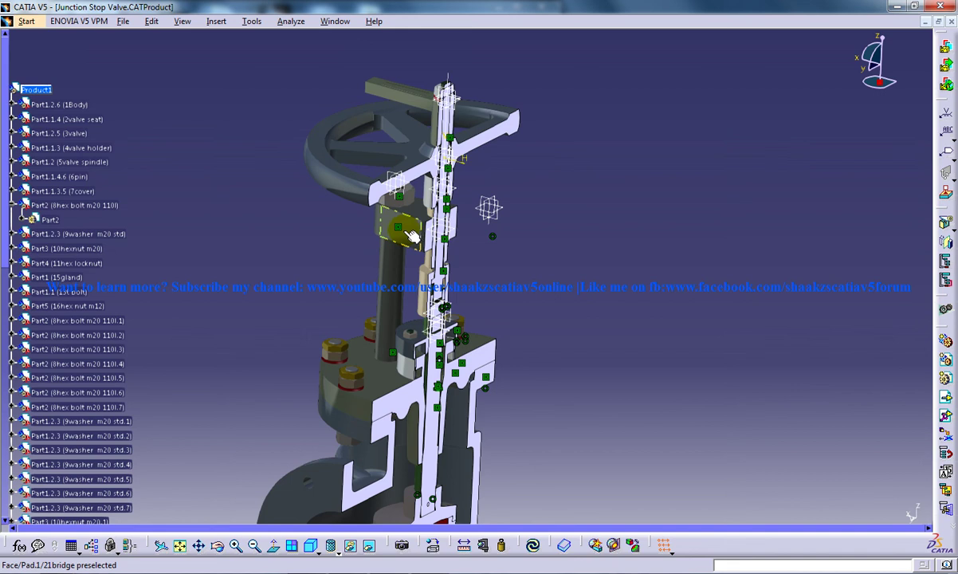
{"action": "middle_click_drag", "start_coordinate": [412, 235], "coordinate": [444, 223]}
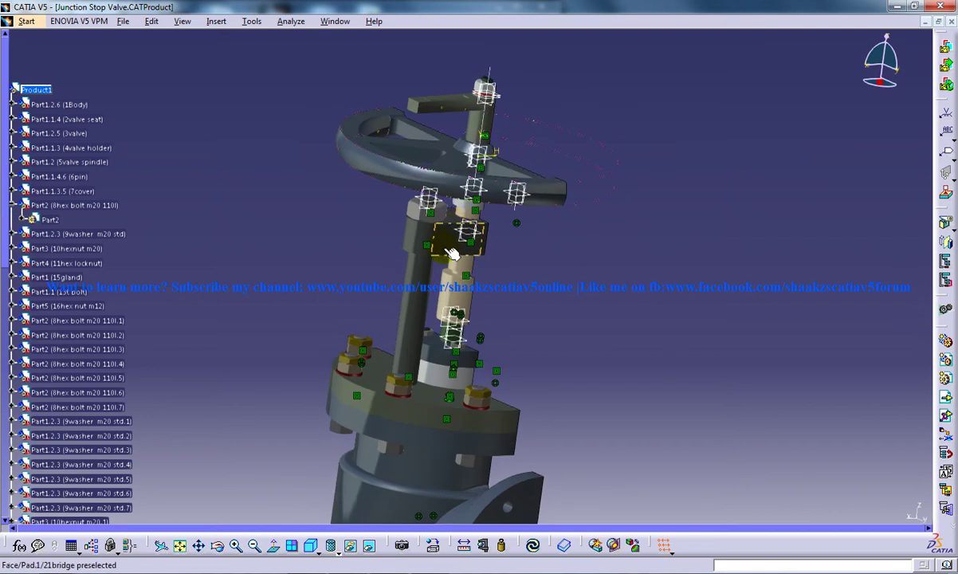
{"action": "middle_click_drag", "start_coordinate": [488, 291], "coordinate": [533, 241]}
- Show the valve in Front view, then Right view
{"action": "left_click", "coordinate": [313, 549]}
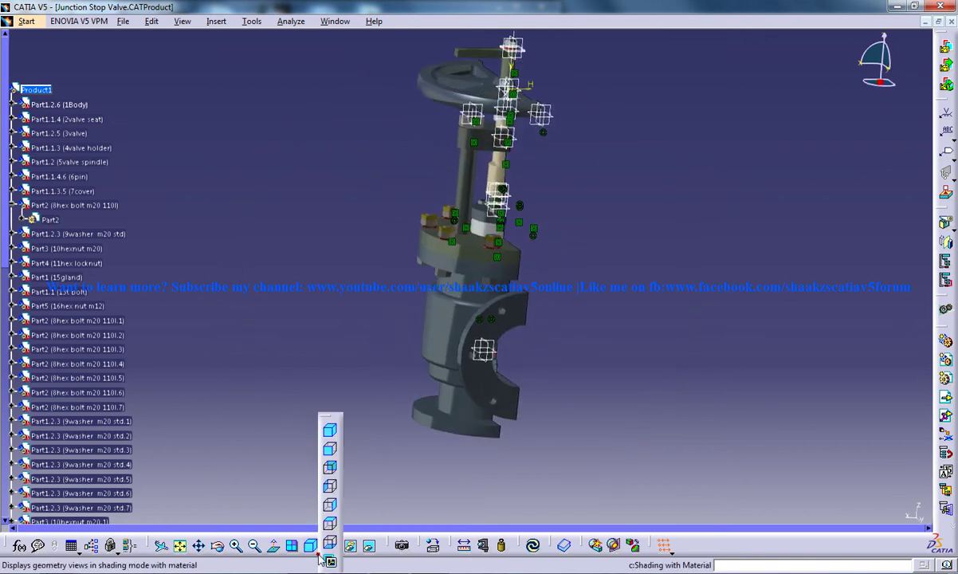
{"action": "left_click", "coordinate": [331, 453]}
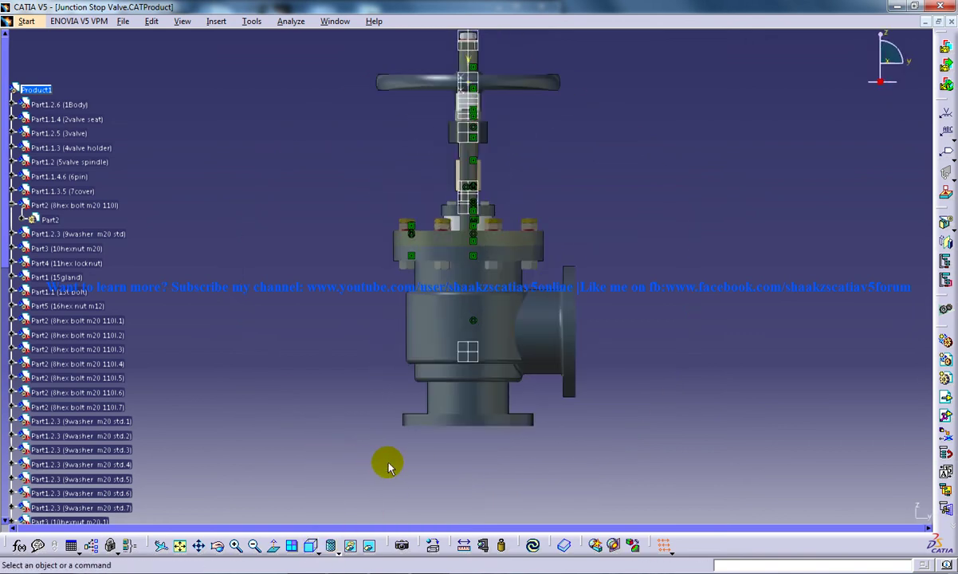
{"action": "left_click", "coordinate": [315, 550]}
{"action": "left_click", "coordinate": [331, 502]}
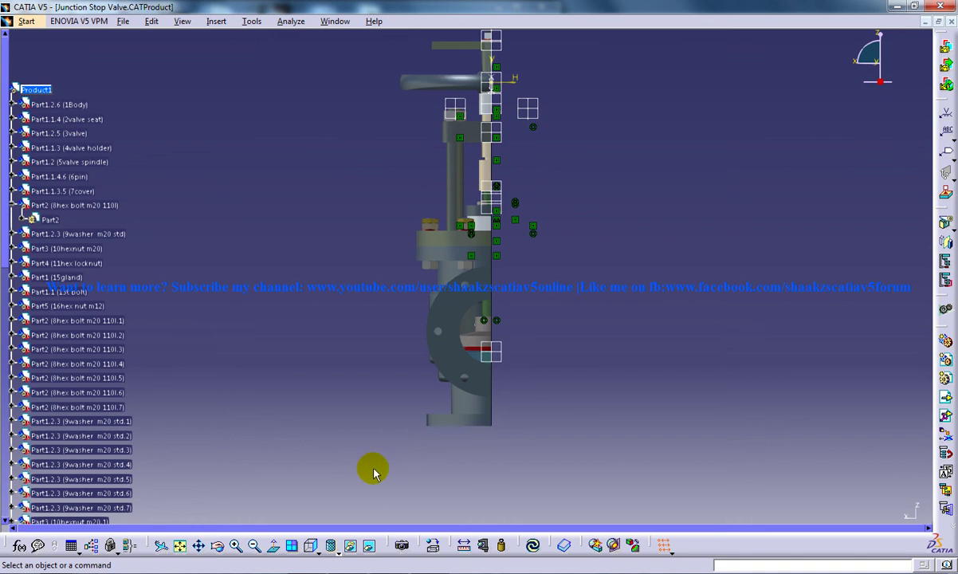
- Delete Section.2 from Applications > Sections in the specification tree
{"action": "scroll", "coordinate": [151, 480], "scroll_direction": "down", "scroll_amount": 8}
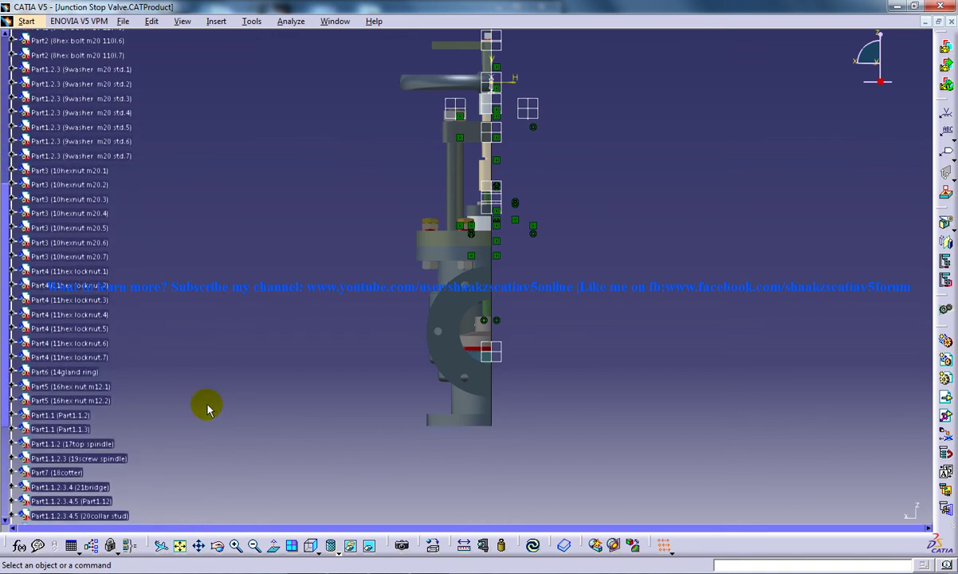
{"action": "scroll", "coordinate": [138, 417], "scroll_direction": "down", "scroll_amount": 6}
{"action": "left_click", "coordinate": [17, 435]}
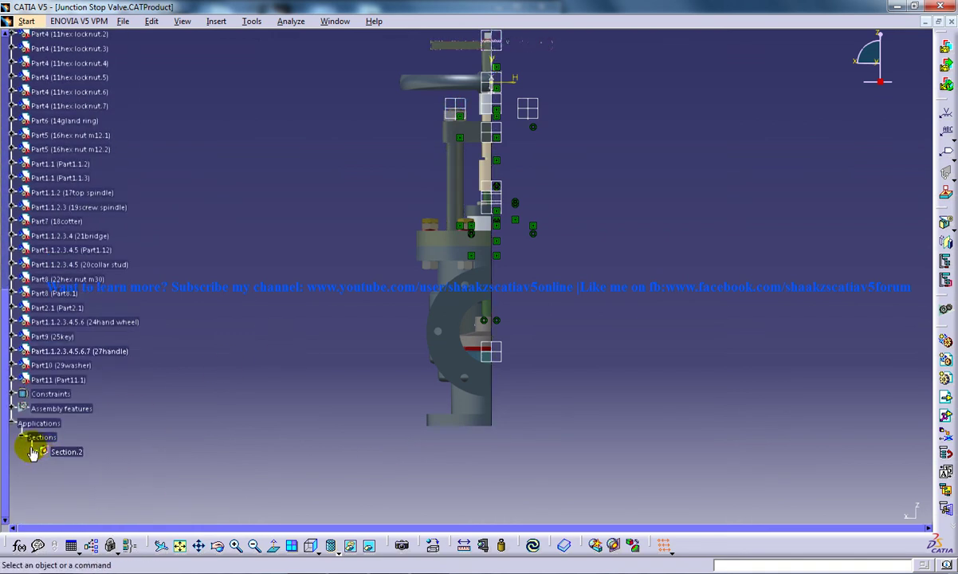
{"action": "right_click", "coordinate": [59, 453]}
{"action": "left_click", "coordinate": [88, 414]}
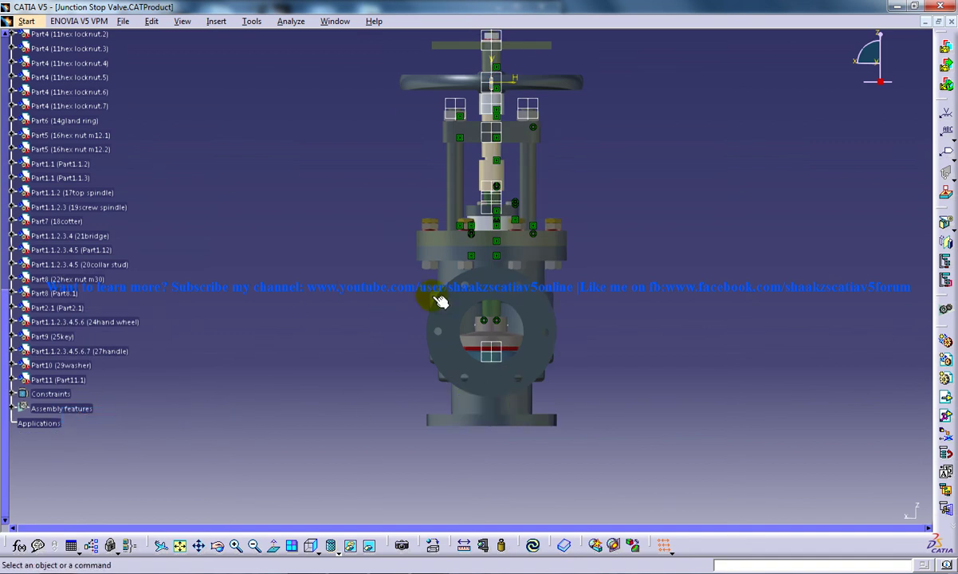
- Orbit the uncut valve obliquely and zoom in, centring on the handle and nut atop the hand wheel
{"action": "middle_click_drag", "start_coordinate": [435, 307], "coordinate": [598, 269]}
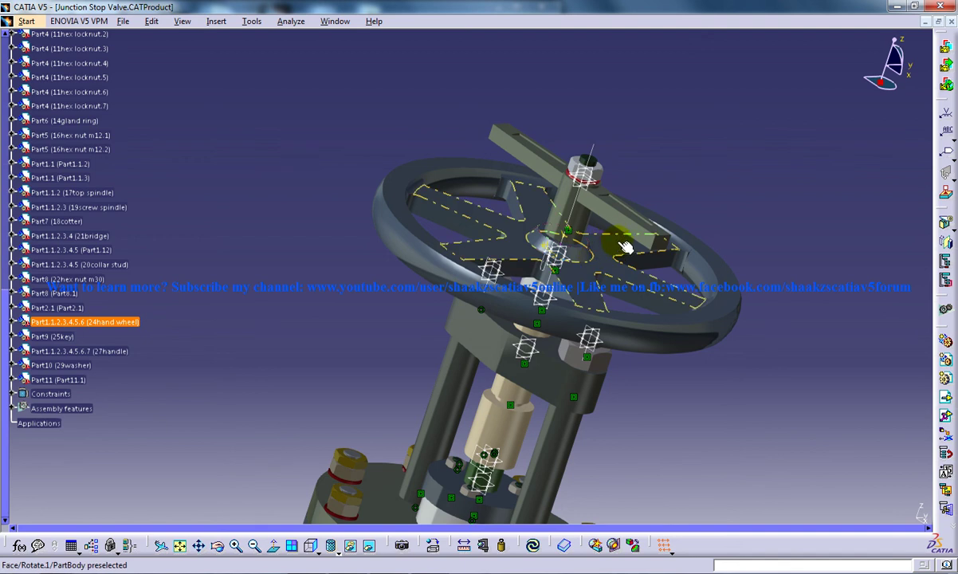
{"action": "middle_click_drag", "start_coordinate": [604, 268], "coordinate": [511, 211]}
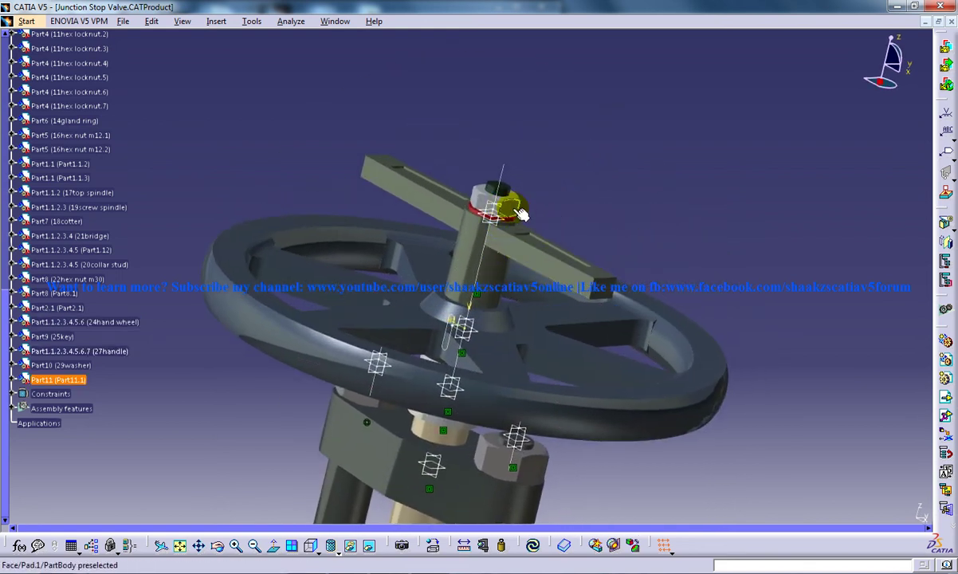
{"action": "mouse_move", "coordinate": [526, 199]}
{"action": "middle_mouse_down"}
{"action": "mouse_move", "coordinate": [491, 206]}
{"action": "mouse_move", "coordinate": [508, 239]}
{"action": "mouse_move", "coordinate": [501, 238]}
{"action": "mouse_move", "coordinate": [530, 185]}
{"action": "middle_mouse_up"}
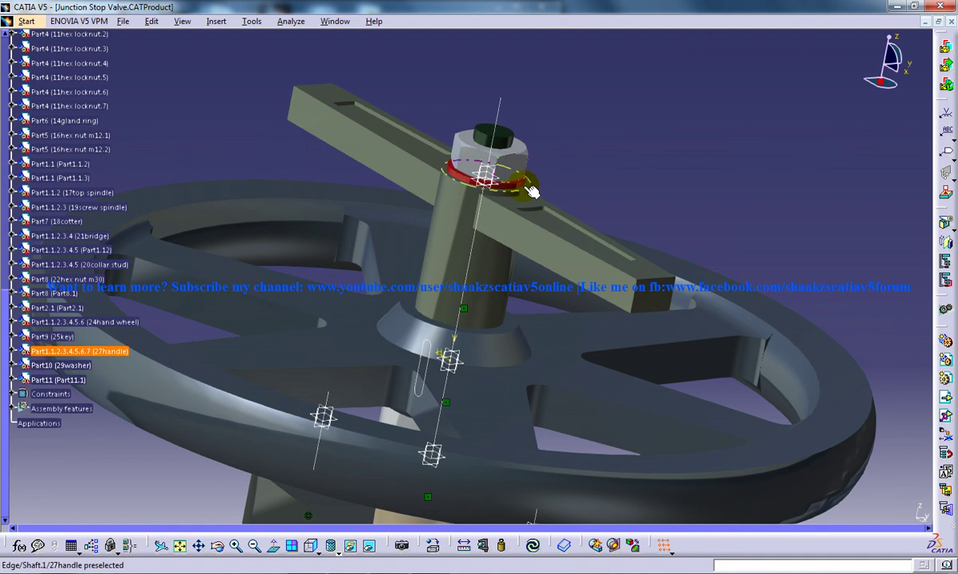
{"action": "middle_click_drag", "start_coordinate": [523, 223], "coordinate": [553, 157]}
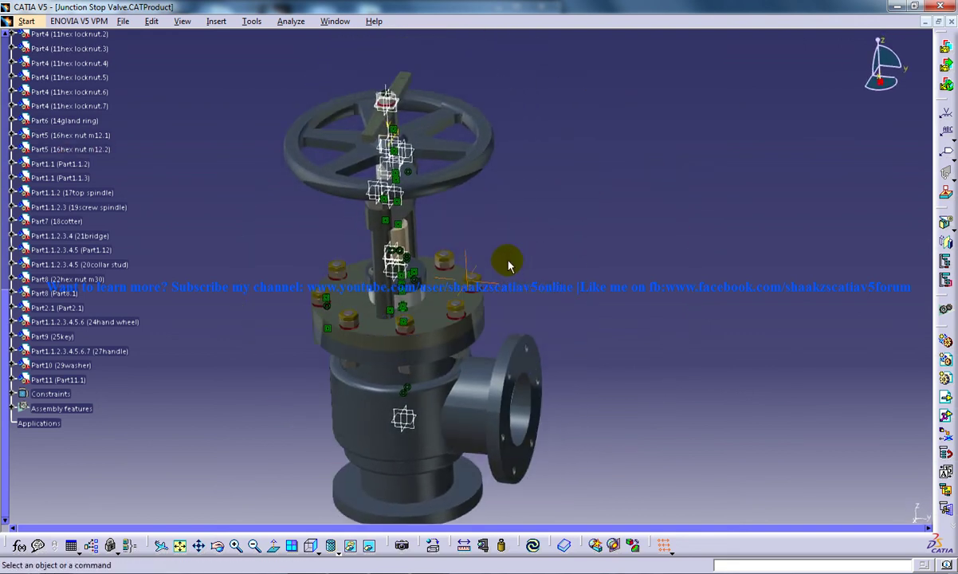
- Re-centre and rotate the whole valve toward the inlet side, then pan it slightly left
{"action": "middle_click_drag", "start_coordinate": [565, 261], "coordinate": [474, 204]}
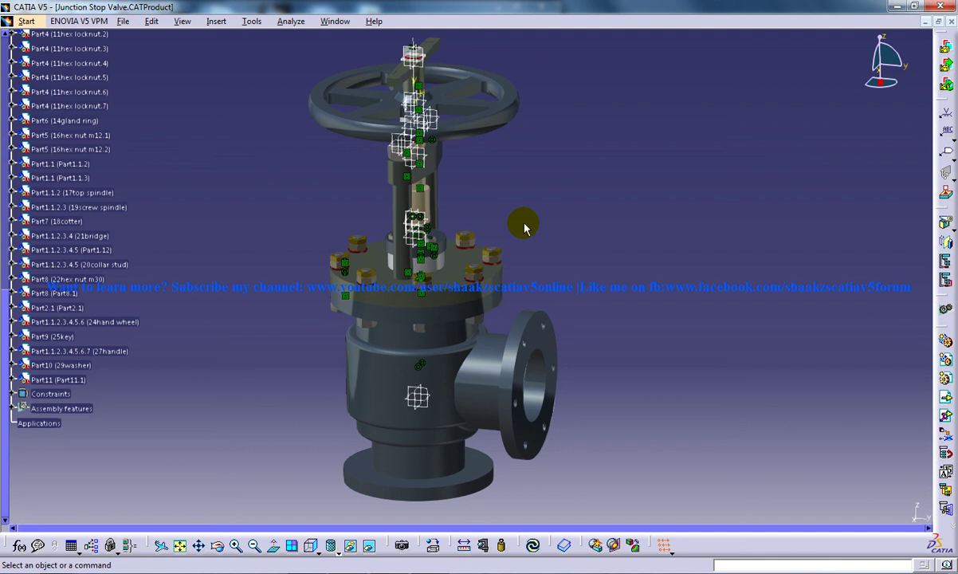
{"action": "middle_click_drag", "start_coordinate": [621, 259], "coordinate": [494, 251]}
{"action": "middle_click_drag", "start_coordinate": [589, 243], "coordinate": [492, 258]}
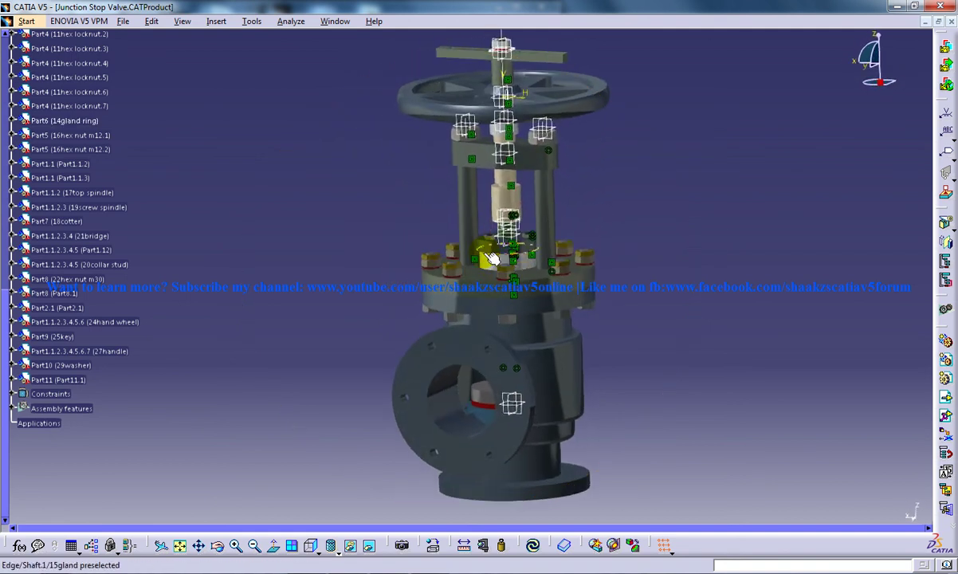
{"action": "middle_click_drag", "start_coordinate": [555, 219], "coordinate": [517, 214]}
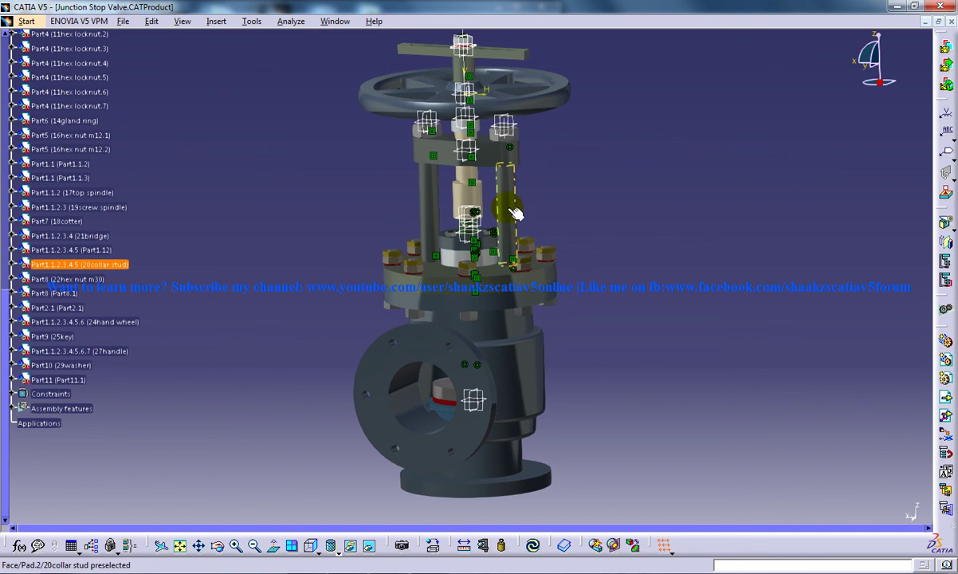